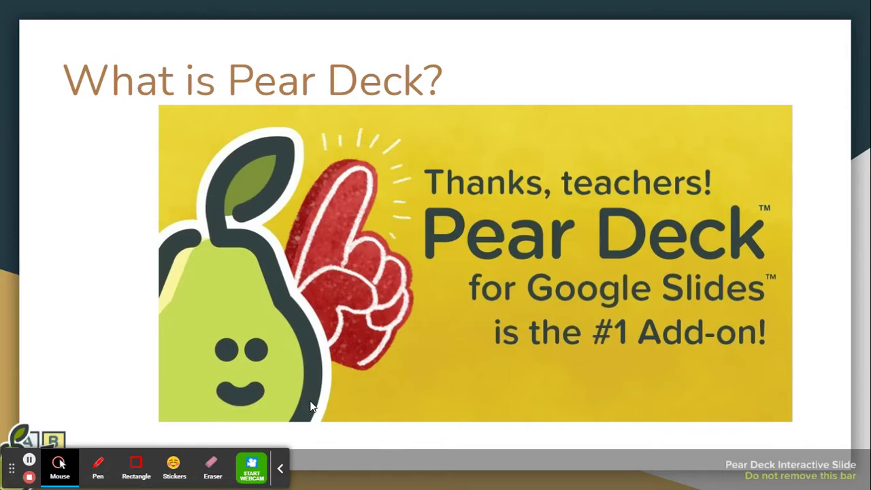
- Exit the full-screen slideshow back to the editor on the 'What is Pear Deck?' slide
key(Escape)
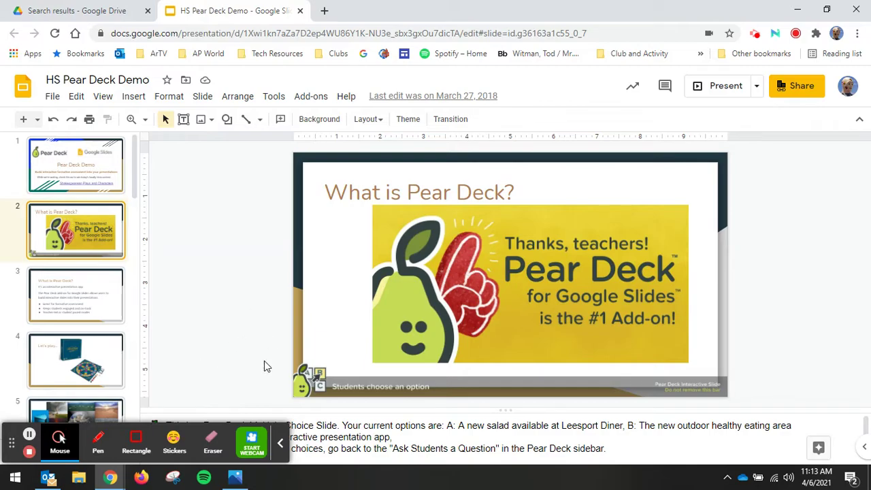
- Select slide 5, the Geography collage, and present it full screen with Ctrl+F5
click(234, 477)
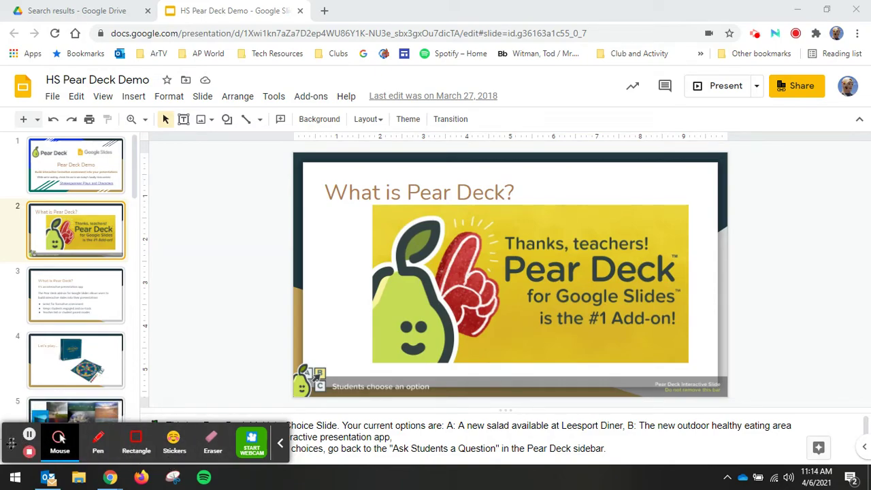
mouse_move(11, 443)
mouse_down()
mouse_move(257, 294)
mouse_move(599, 234)
mouse_move(610, 89)
mouse_move(472, 252)
mouse_move(125, 371)
mouse_move(9, 446)
mouse_up()
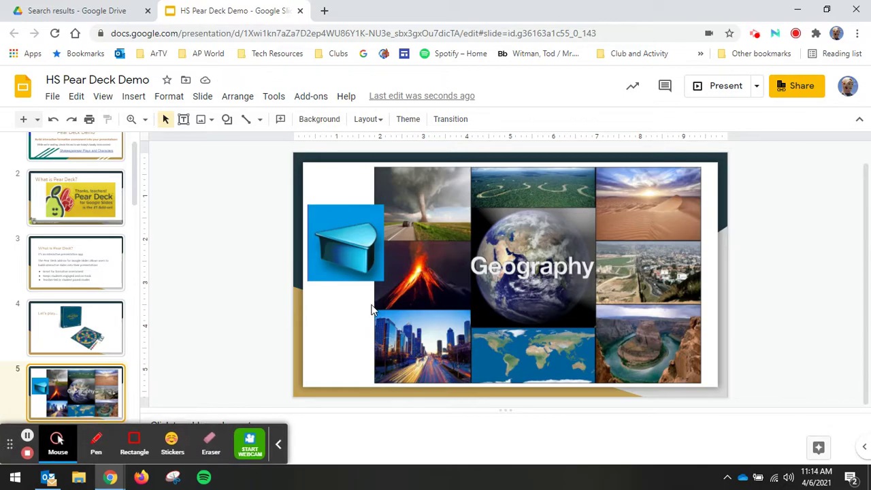
click(278, 444)
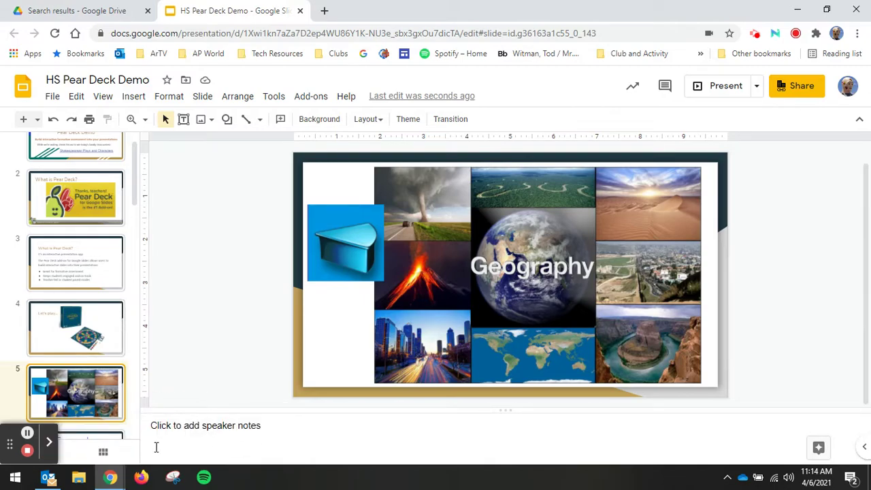
click(49, 443)
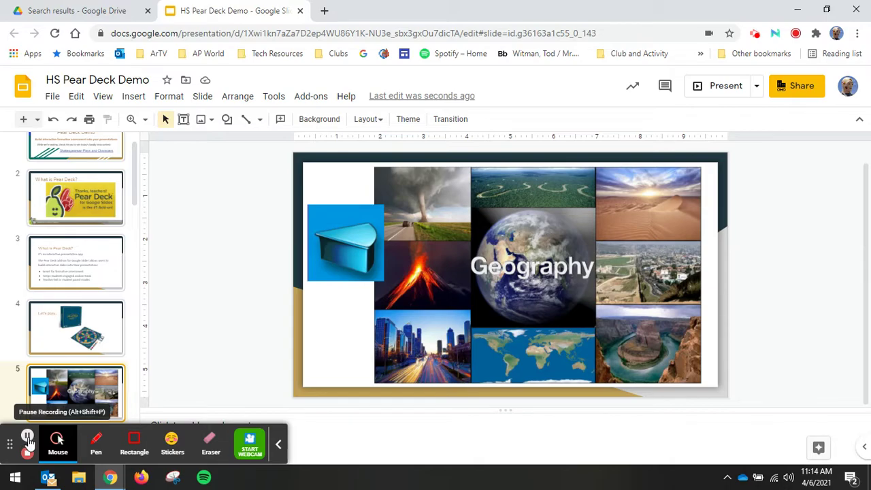
key(ctrl+F5)
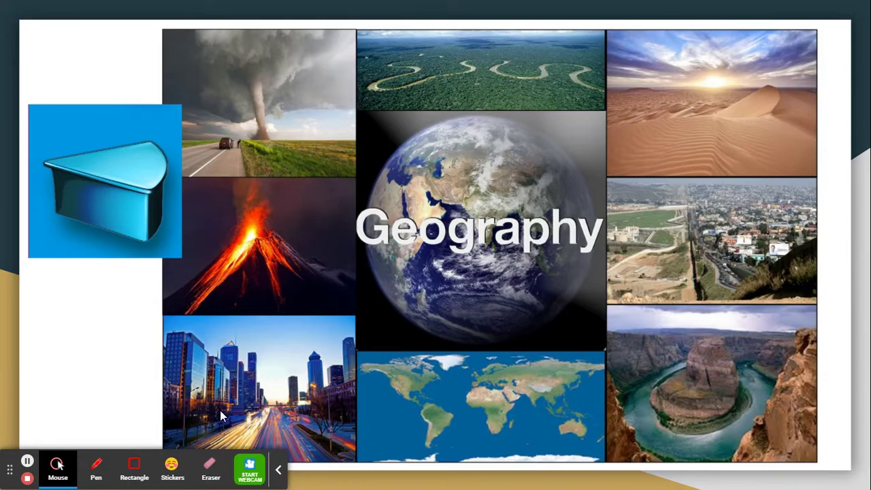
- Turn on the Clicks ring mouse effect and advance to the History collage slide
click(58, 468)
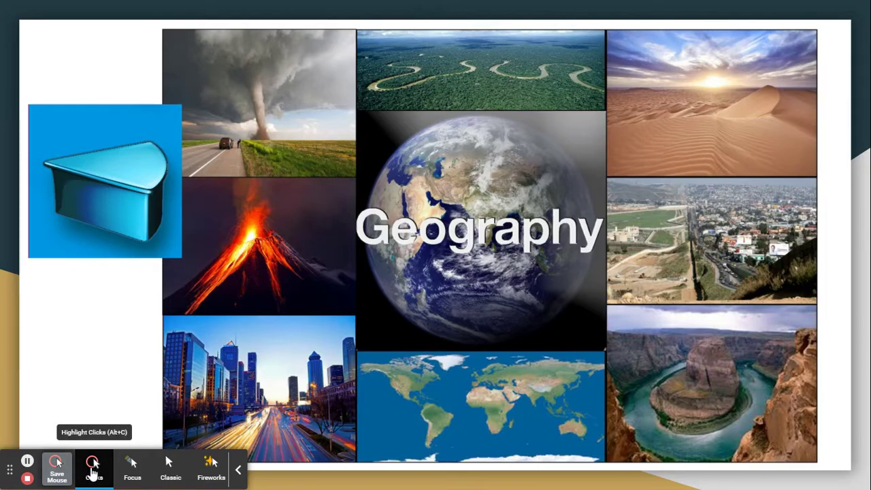
click(92, 469)
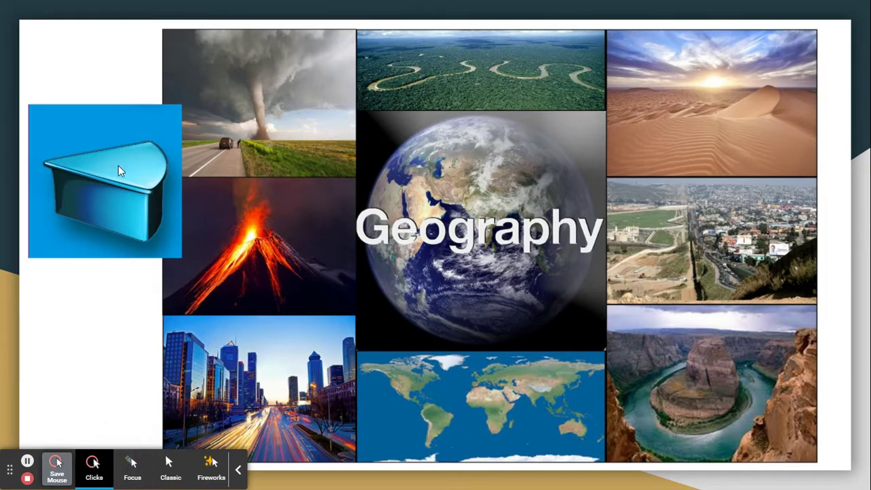
click(97, 168)
click(496, 215)
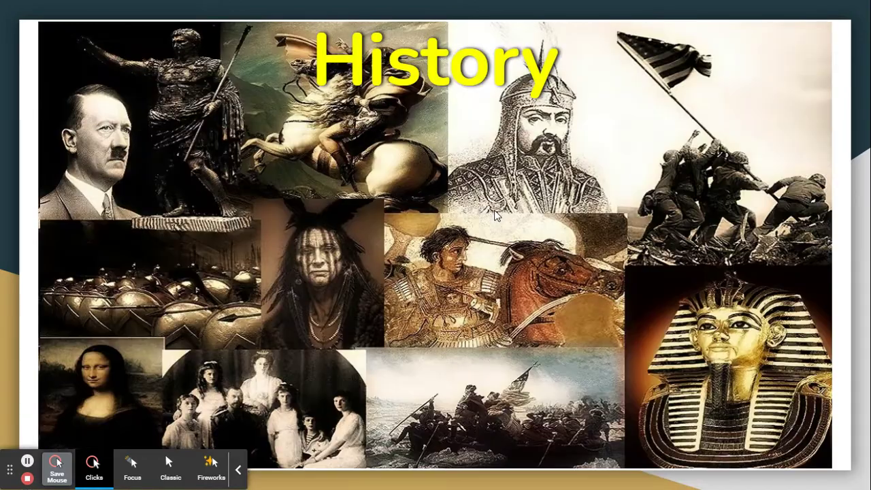
- Try Focus and Classic, choose Fireworks, then advance to the Friends prom question slide
click(133, 471)
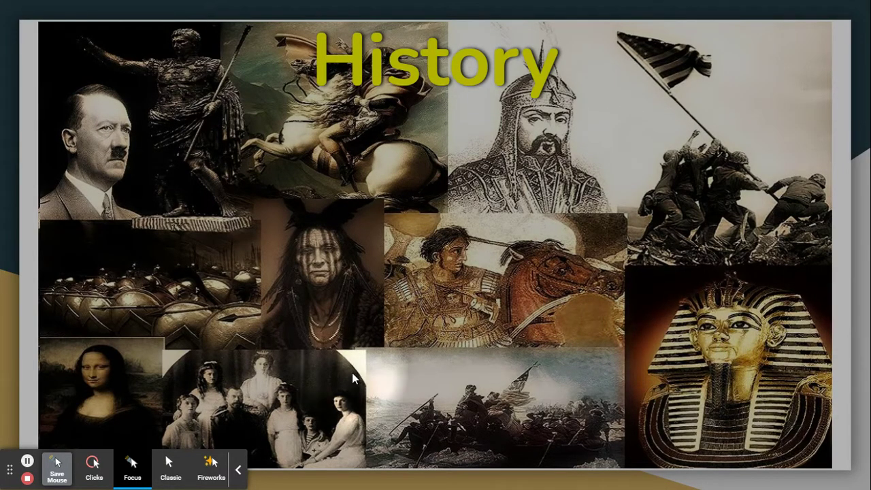
click(165, 470)
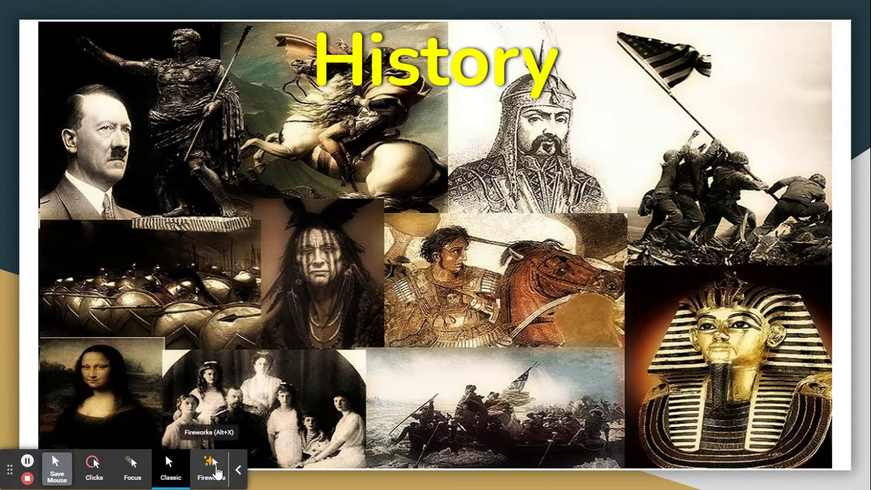
click(211, 466)
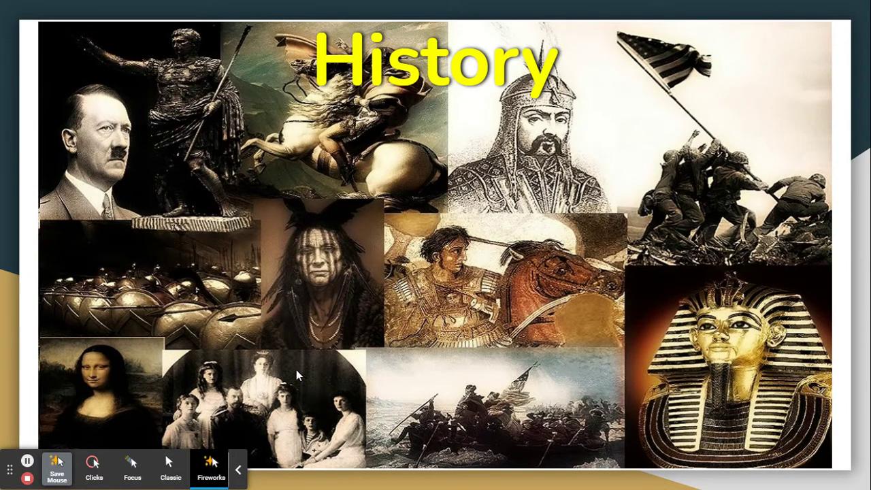
click(334, 284)
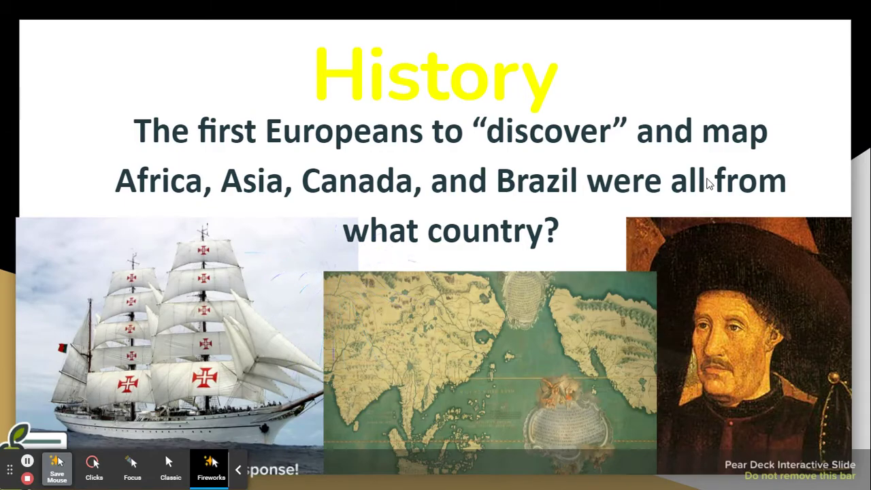
click(720, 176)
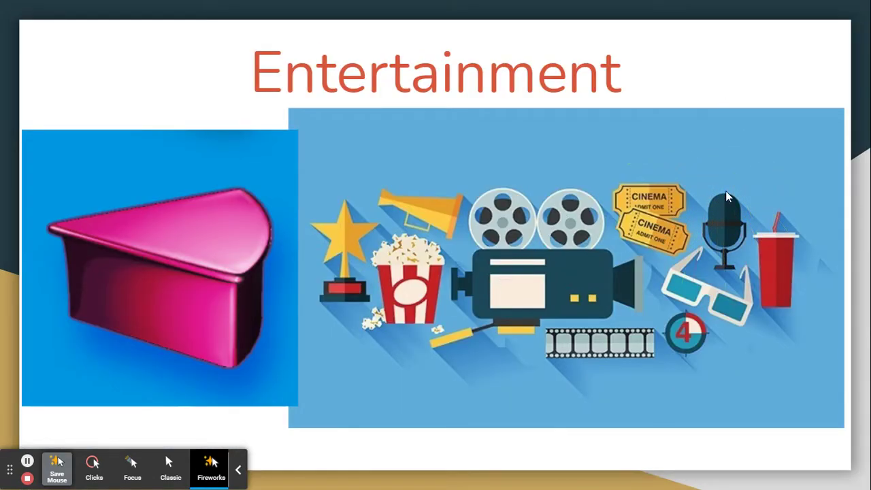
click(507, 153)
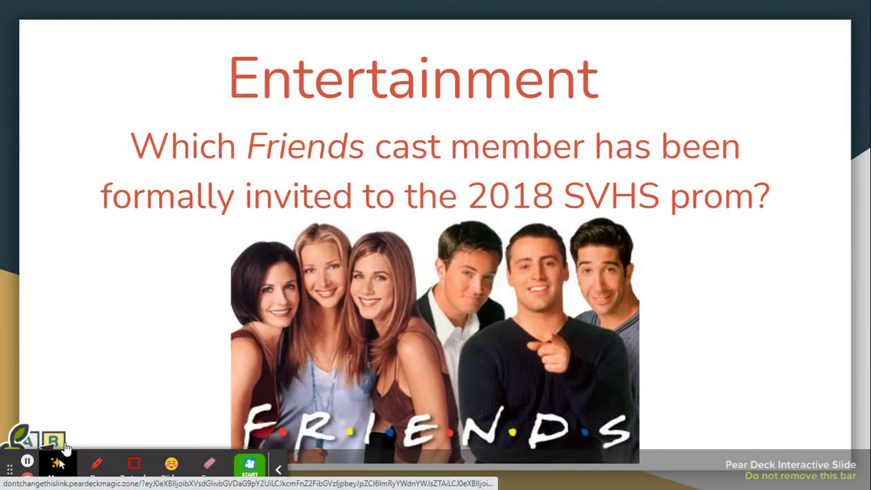
- Circle the third woman in green and the pointing man in pink, then clear the drawings
click(97, 465)
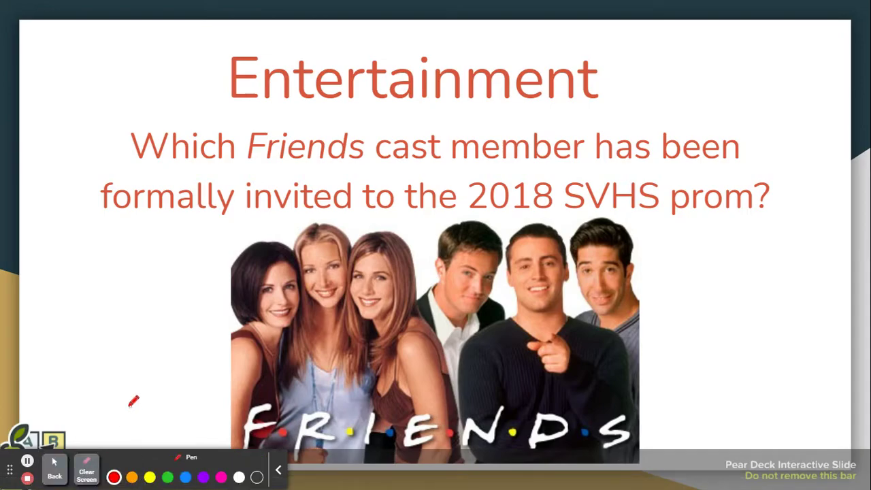
click(167, 477)
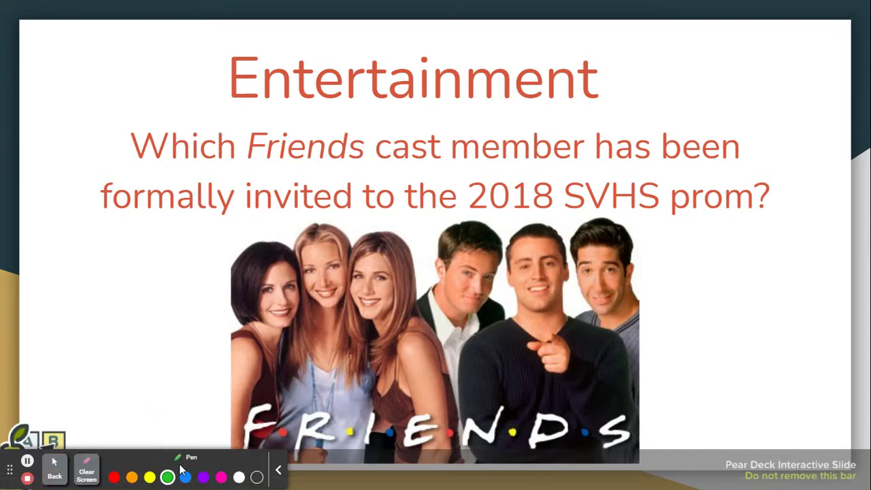
mouse_move(401, 203)
mouse_down()
mouse_move(361, 206)
mouse_move(331, 253)
mouse_move(351, 317)
mouse_move(424, 313)
mouse_move(438, 240)
mouse_move(405, 204)
mouse_move(374, 183)
mouse_up()
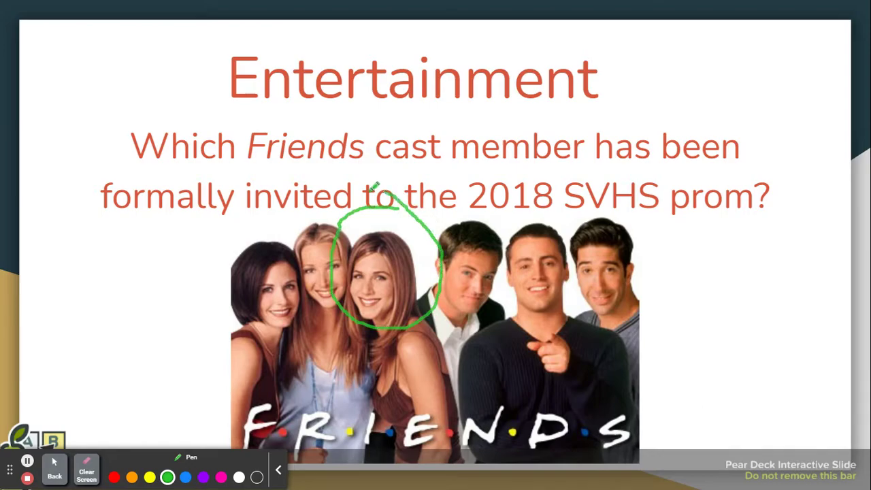
click(220, 477)
mouse_move(544, 220)
mouse_down()
mouse_move(505, 223)
mouse_move(559, 342)
mouse_up()
mouse_move(579, 295)
mouse_down()
mouse_move(567, 240)
mouse_move(539, 216)
mouse_up()
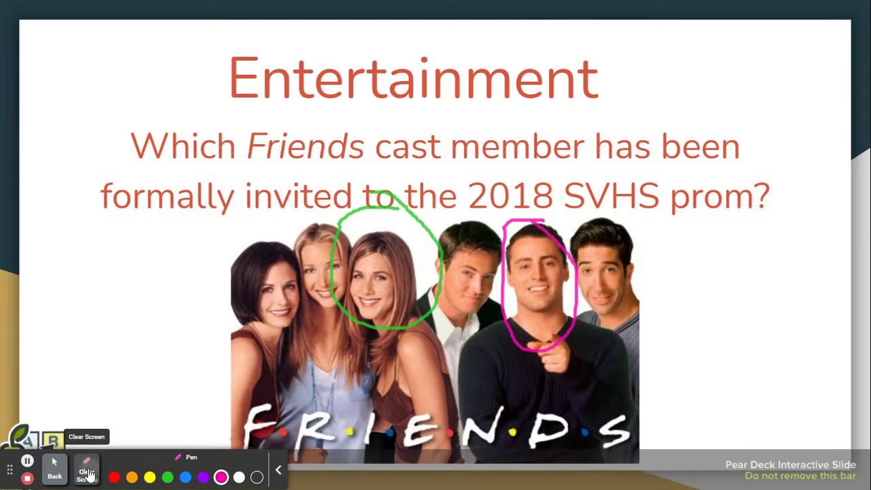
click(87, 473)
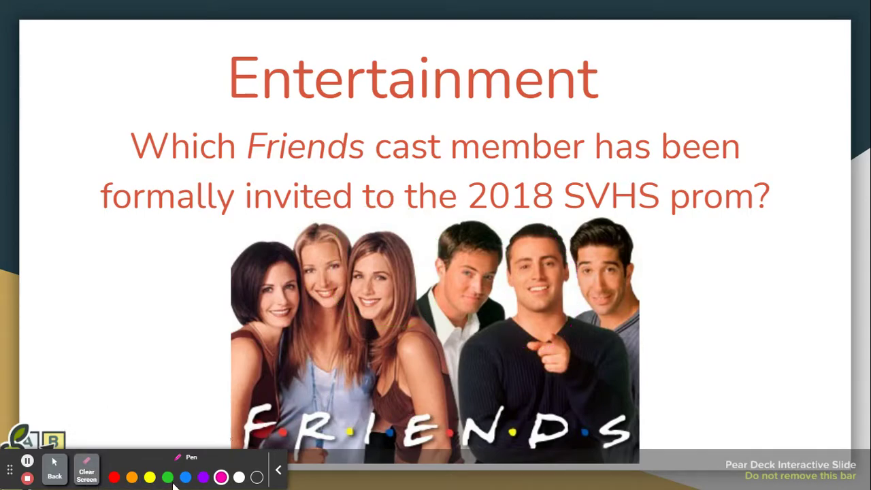
click(54, 468)
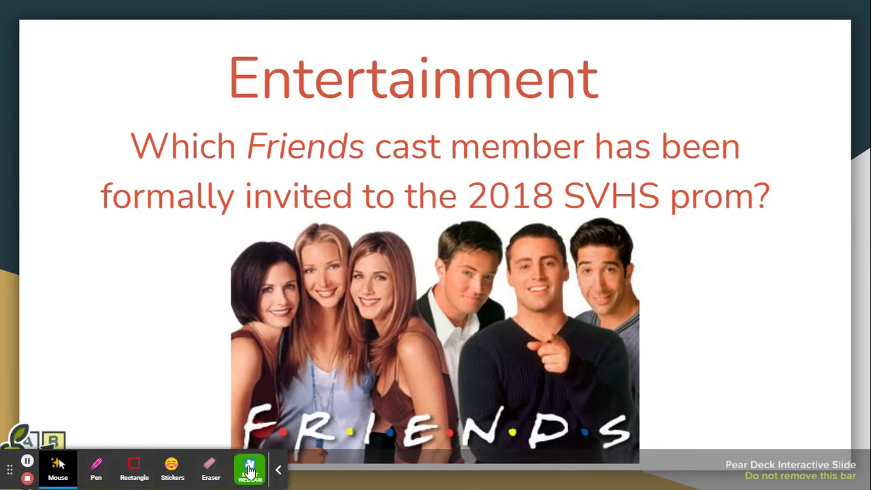
click(135, 467)
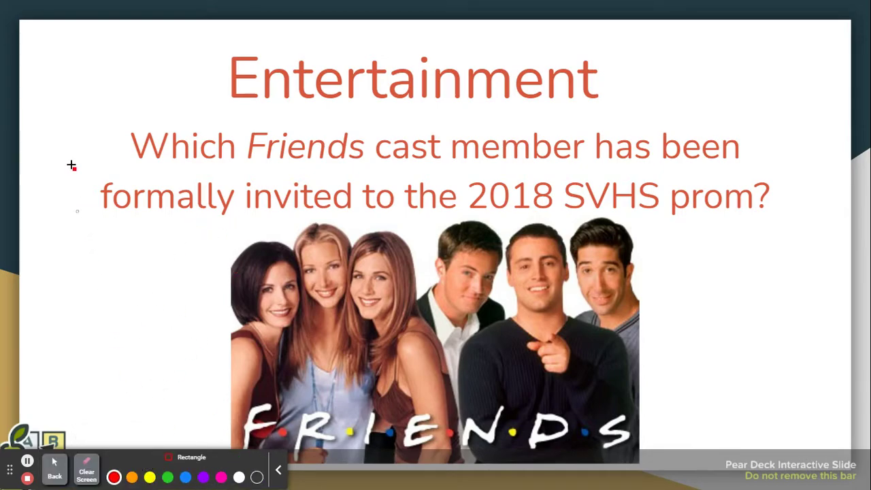
drag(85, 157, 360, 237)
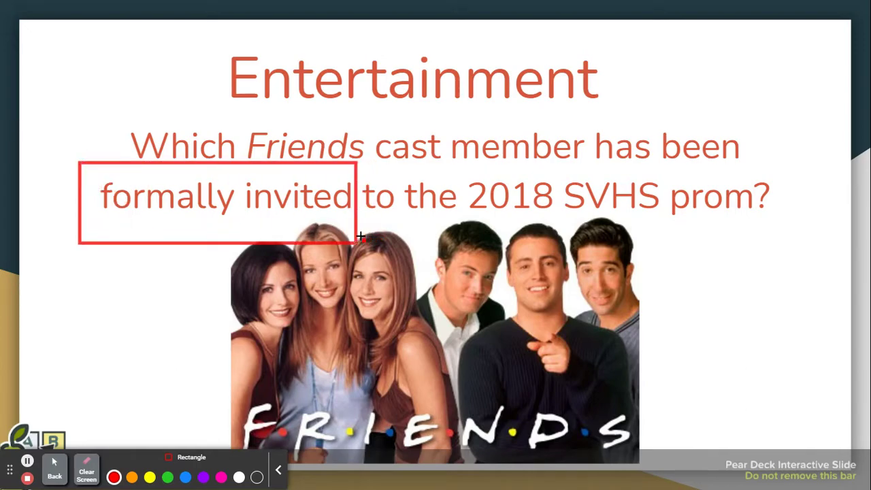
drag(434, 130, 716, 184)
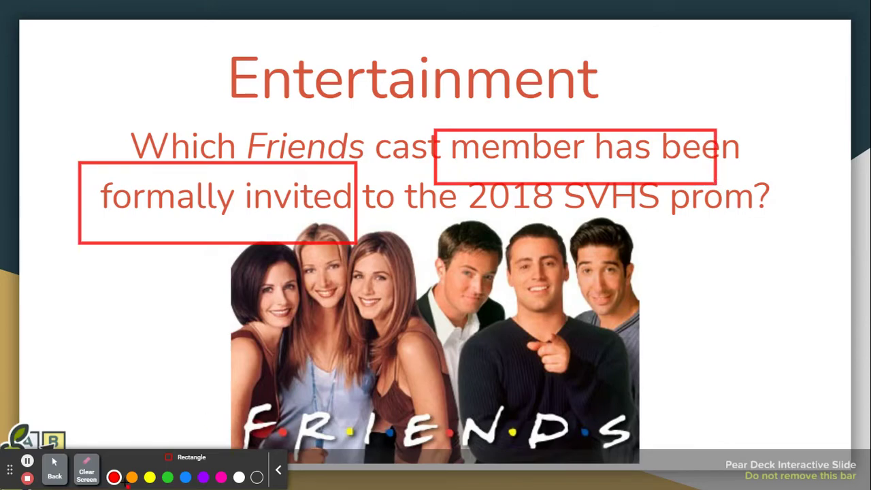
click(168, 477)
drag(434, 199, 788, 303)
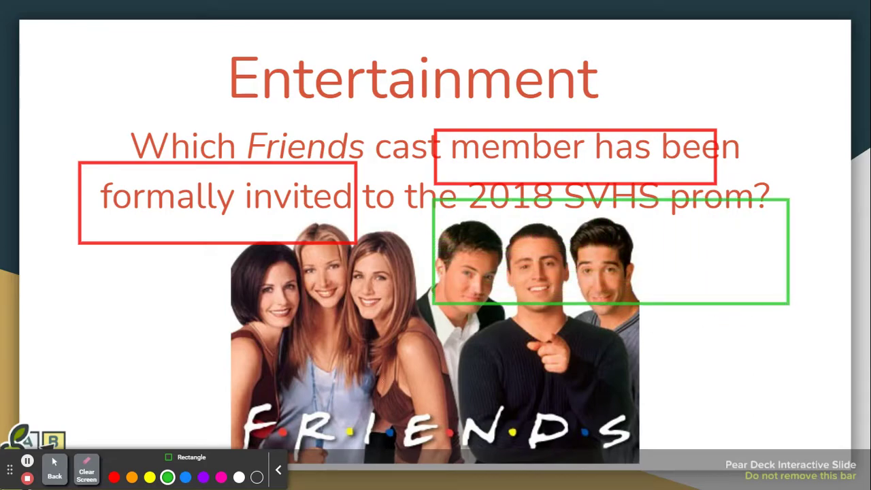
click(86, 476)
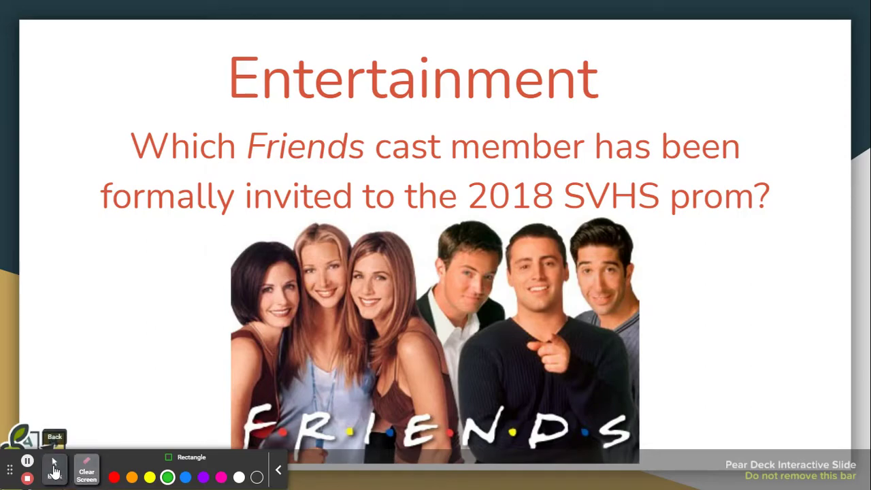
click(55, 469)
click(171, 471)
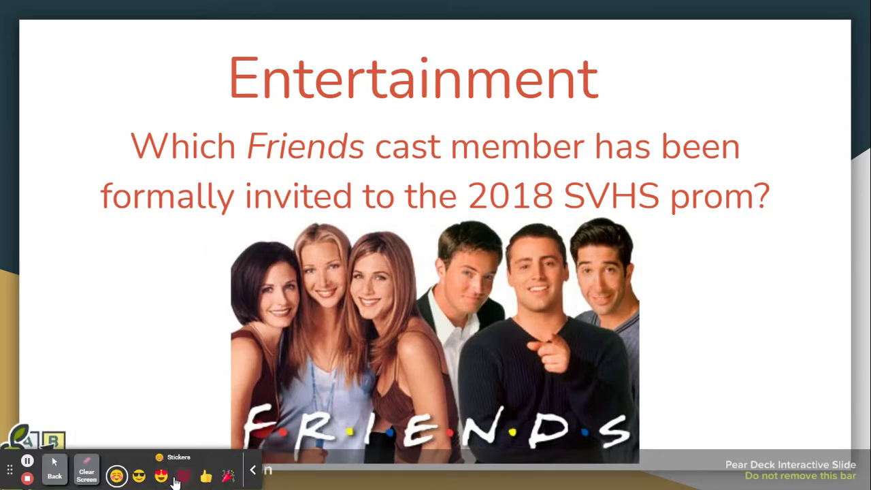
click(161, 477)
click(155, 326)
click(484, 358)
click(228, 476)
click(713, 334)
click(206, 477)
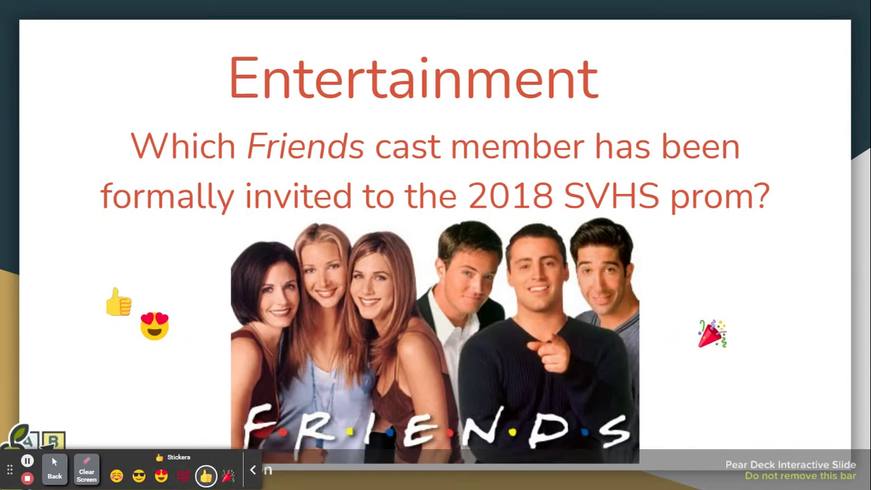
click(67, 263)
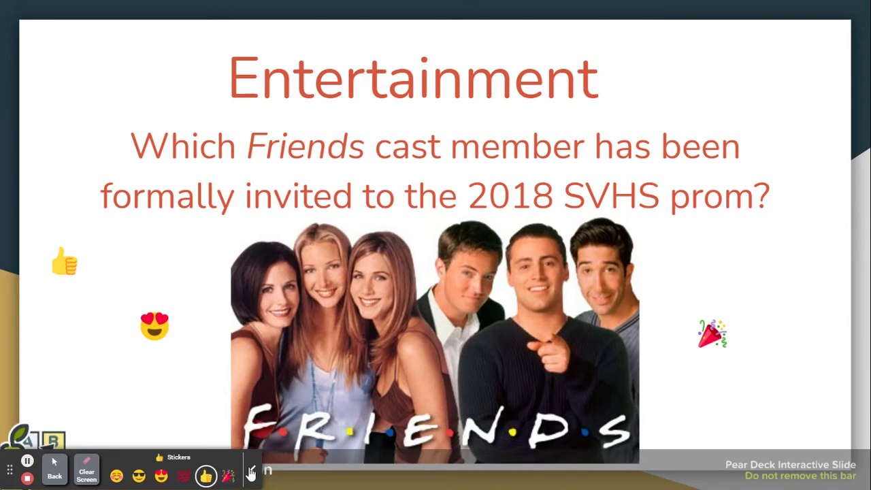
click(87, 471)
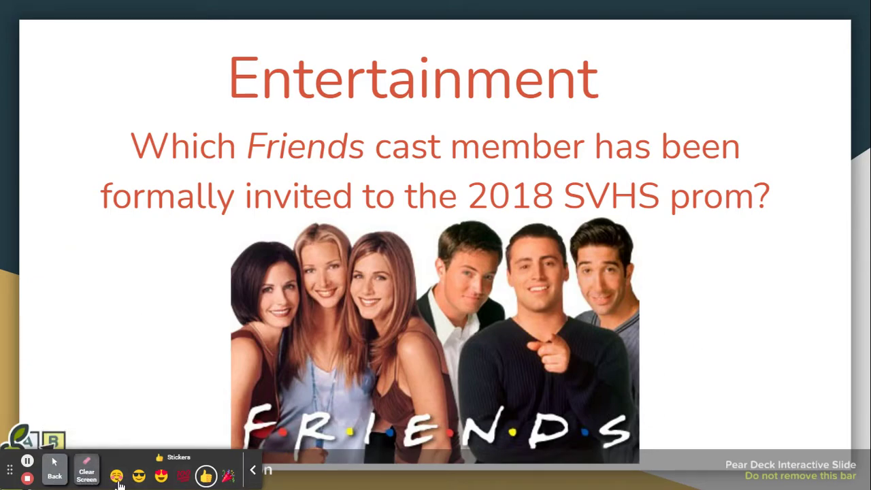
click(53, 477)
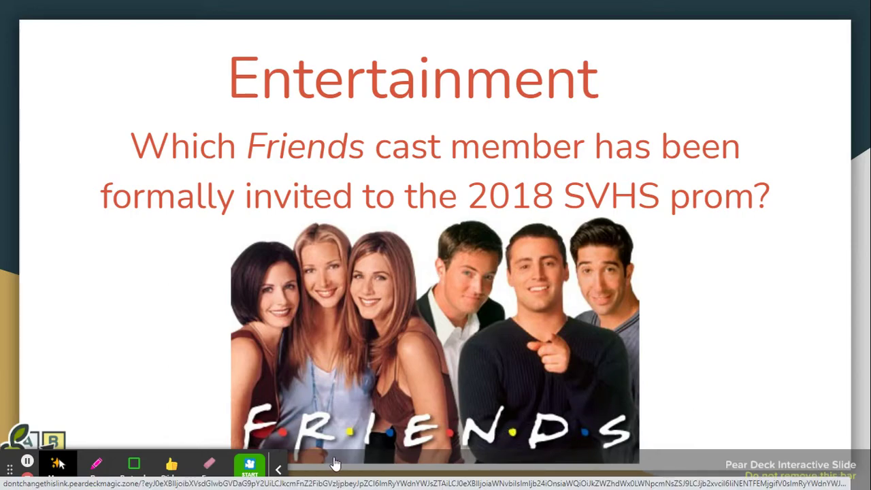
- Turn on the webcam, expand it to full screen, and toggle mirroring on then off
click(272, 468)
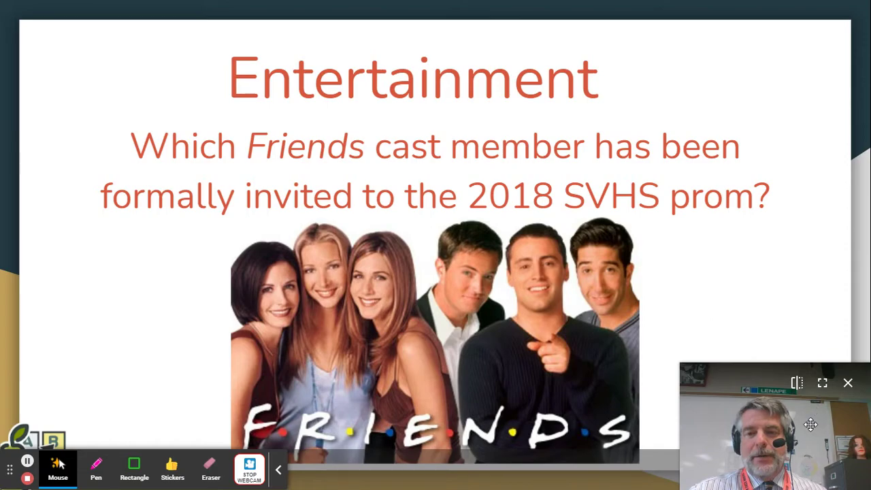
click(824, 385)
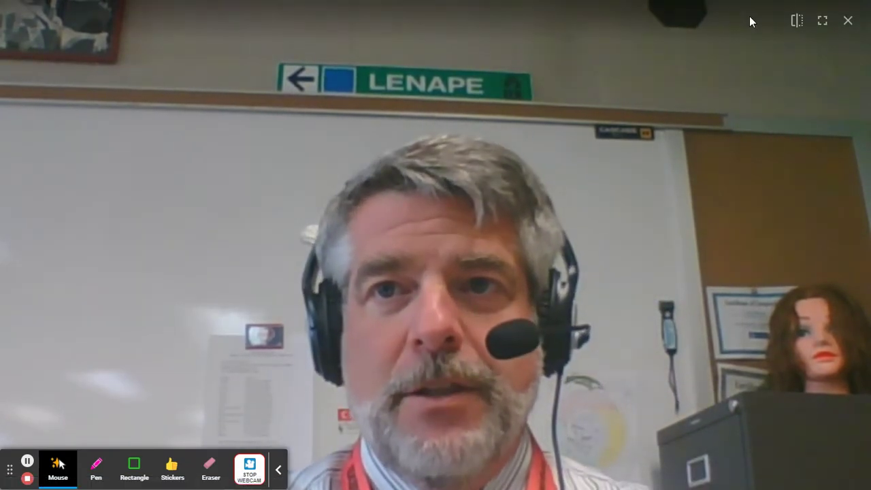
click(798, 21)
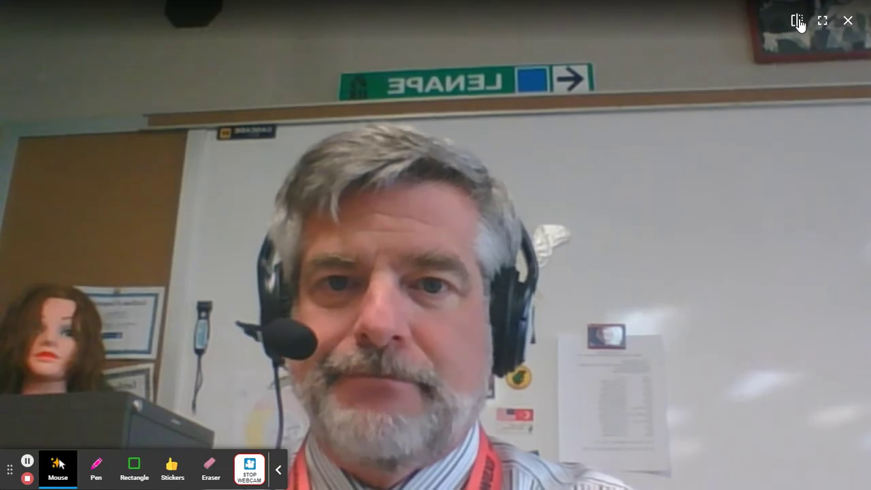
click(797, 21)
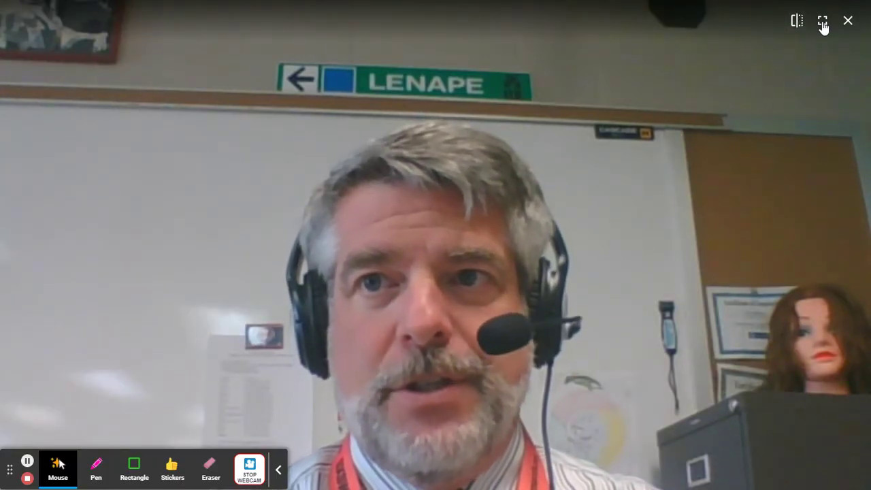